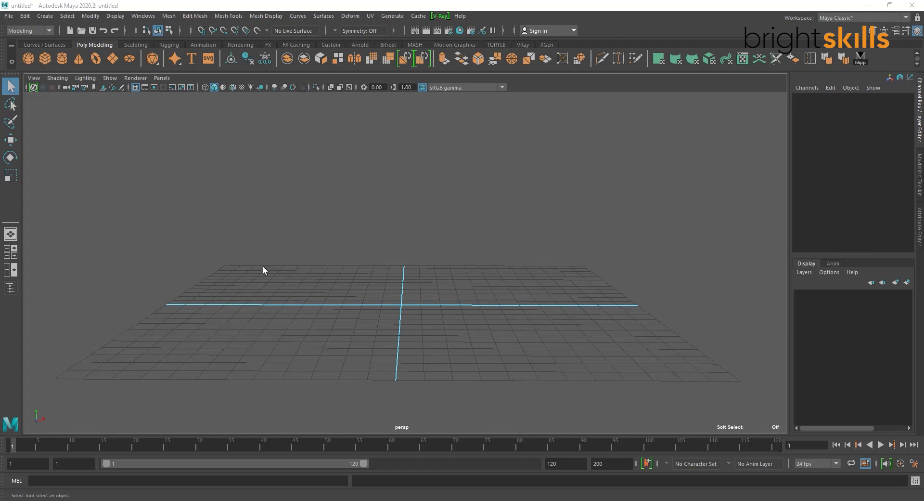
# Examine the four-view layout by viewing the perspective, top and front views full size, and return to the single perspective view
pyautogui.keyDown('alt'); pyautogui.moveTo(263, 266); pyautogui.dragTo(303, 291); pyautogui.keyUp('alt')
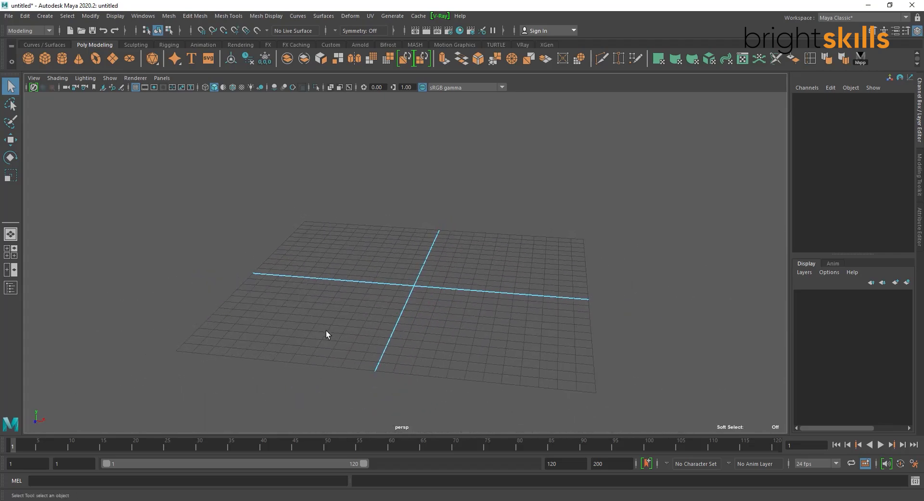
pyautogui.moveTo(387, 296)
pyautogui.keyDown('alt'); pyautogui.mouseDown()
pyautogui.moveTo(431, 297)
pyautogui.moveTo(385, 293)
pyautogui.mouseUp(); pyautogui.keyUp('alt')
pyautogui.keyDown('alt'); pyautogui.moveTo(385, 293); pyautogui.dragTo(434, 307, button='right'); pyautogui.keyUp('alt')
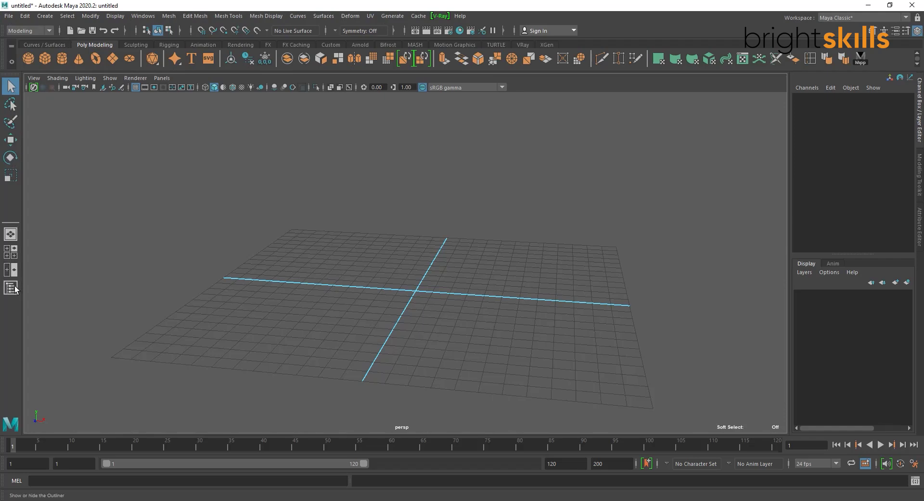
pyautogui.click(13, 256)
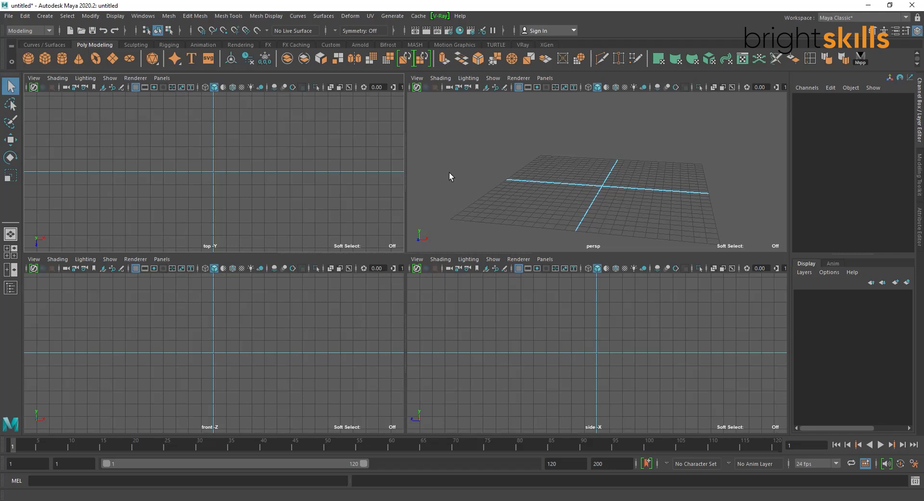
pyautogui.press('space')
pyautogui.press('space')
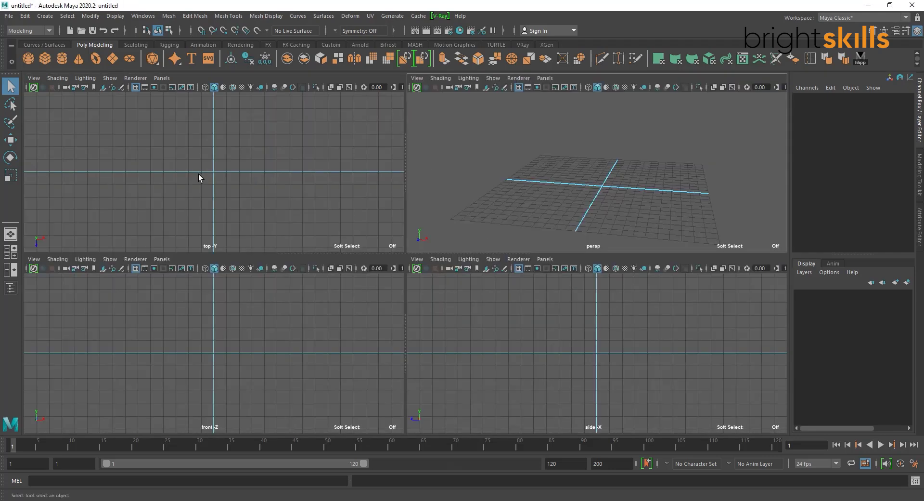
pyautogui.press('space')
pyautogui.press('space')
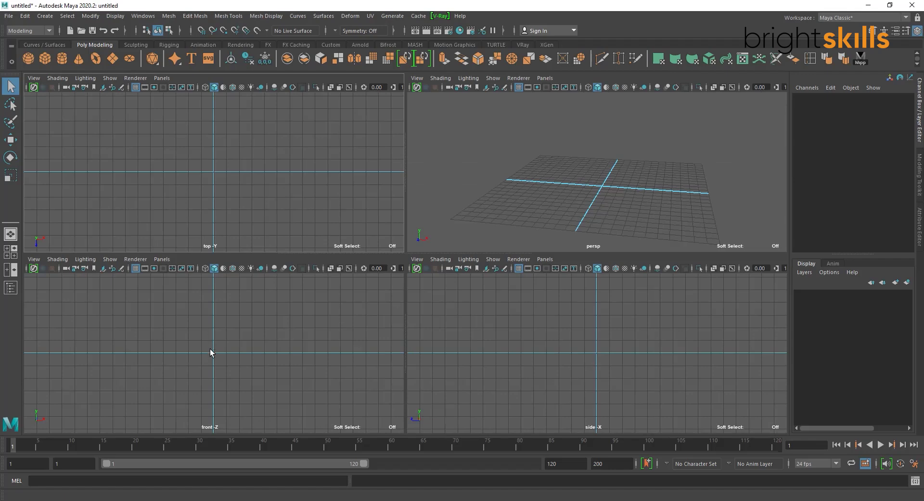
pyautogui.press('space')
pyautogui.press('space')
pyautogui.press('space')
pyautogui.keyDown('alt'); pyautogui.moveTo(387, 277); pyautogui.dragTo(390, 237); pyautogui.keyUp('alt')
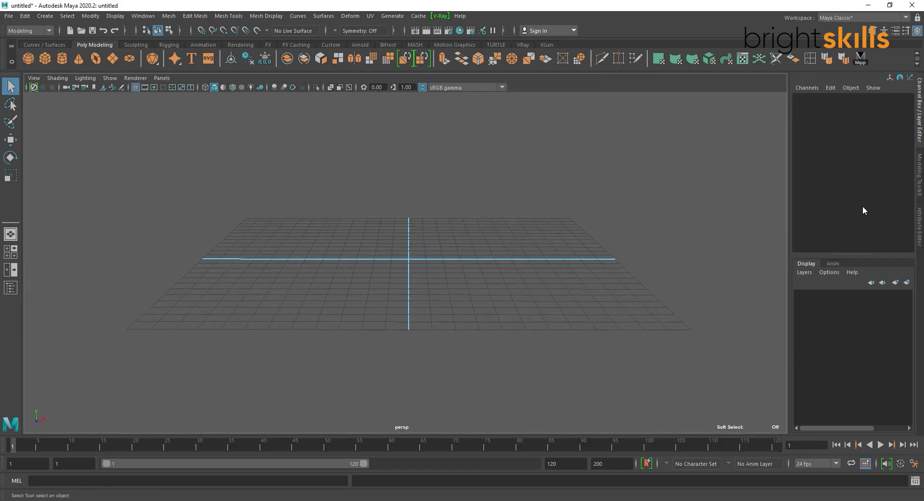
# Look at the Modeling Toolkit and the Attribute Editor, and return to the Channel Box / Layer Editor
pyautogui.click(920, 171)
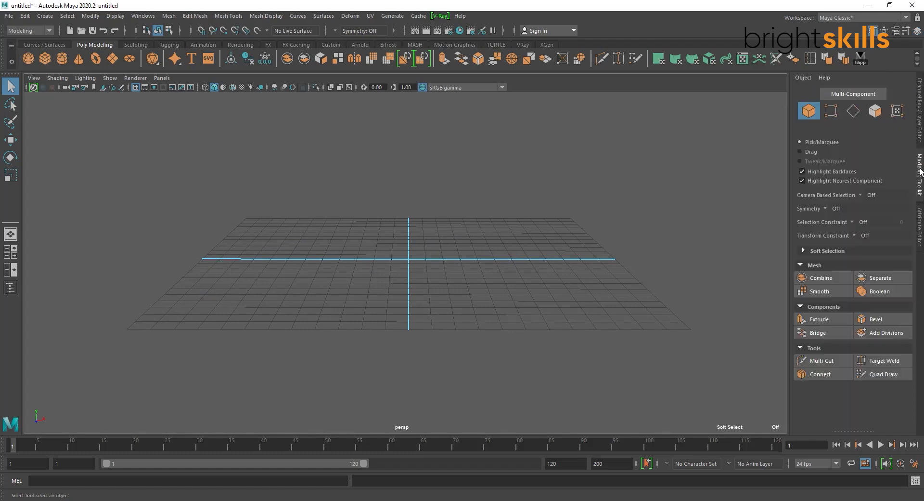
pyautogui.click(920, 225)
pyautogui.click(920, 142)
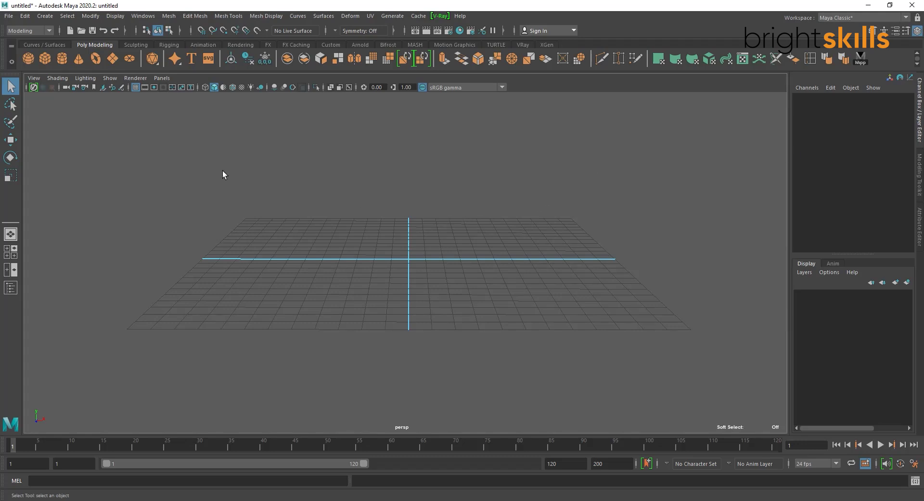
# Start a new project in the Project Window and name it Low Poly game Object
pyautogui.click(9, 16)
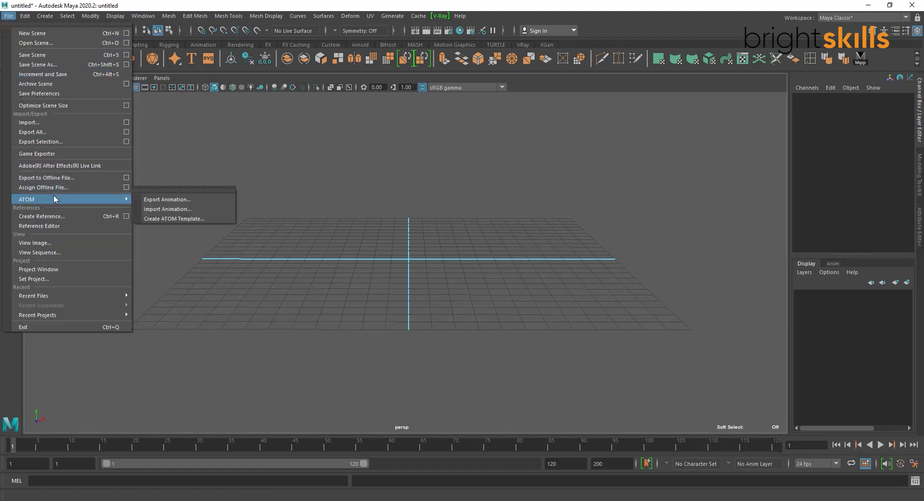
pyautogui.click(63, 269)
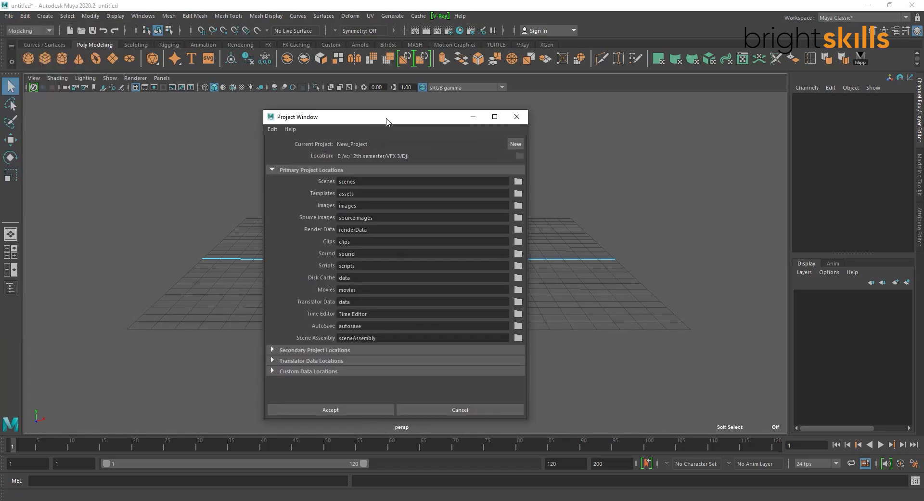
pyautogui.moveTo(386, 121)
pyautogui.mouseDown()
pyautogui.moveTo(380, 113)
pyautogui.moveTo(403, 119)
pyautogui.mouseUp()
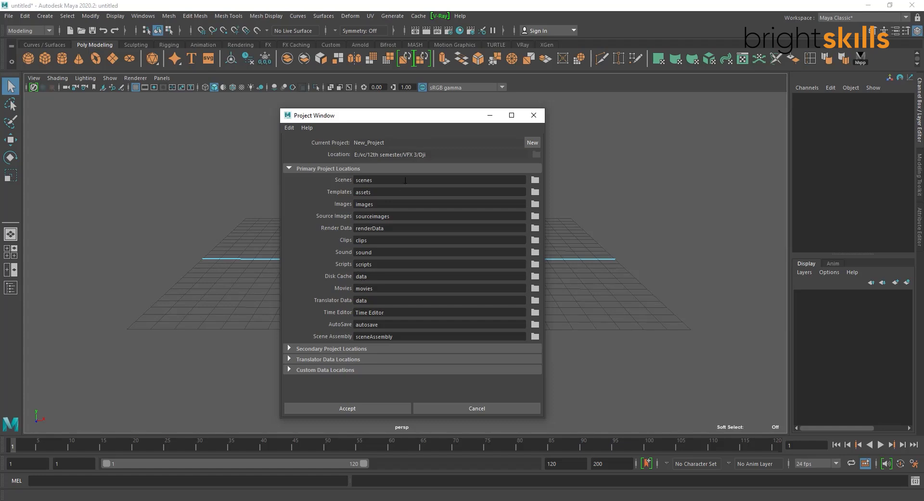
pyautogui.click(530, 142)
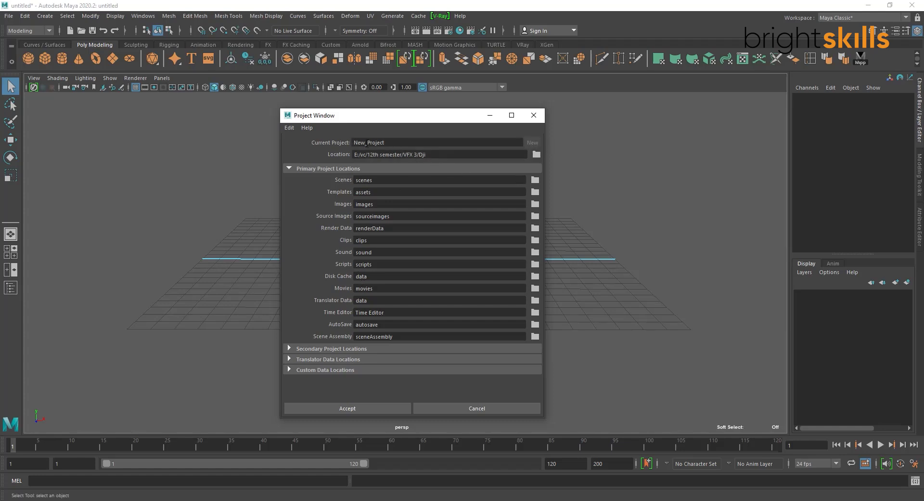
pyautogui.moveTo(389, 143); pyautogui.dragTo(350, 143)
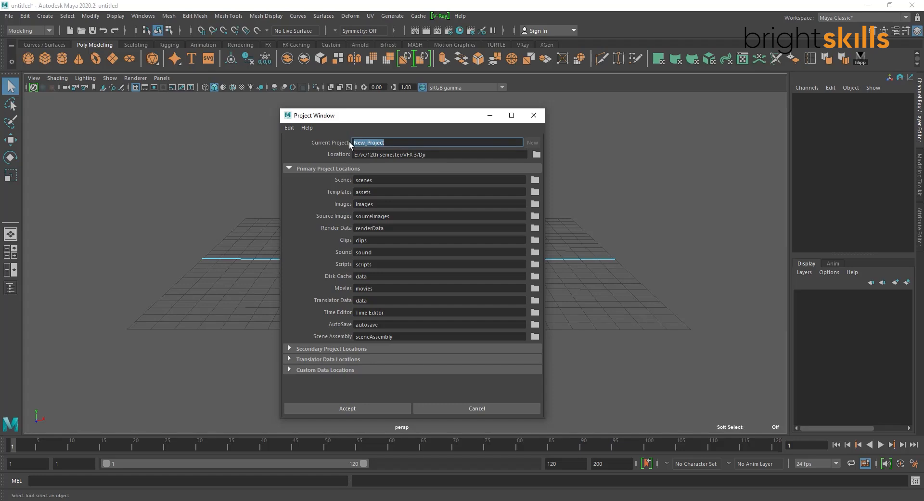
pyautogui.press('BackSpace')
pyautogui.write('Low Poly game Object')
# Set the project location to H:\3D\Bright skills and accept the project with its default folders
pyautogui.click(536, 156)
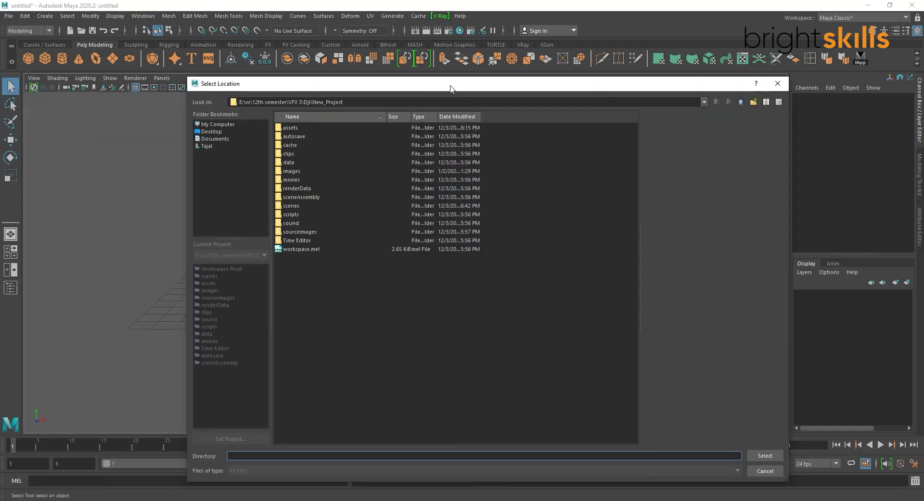
pyautogui.moveTo(450, 88); pyautogui.dragTo(403, 78)
pyautogui.click(290, 93)
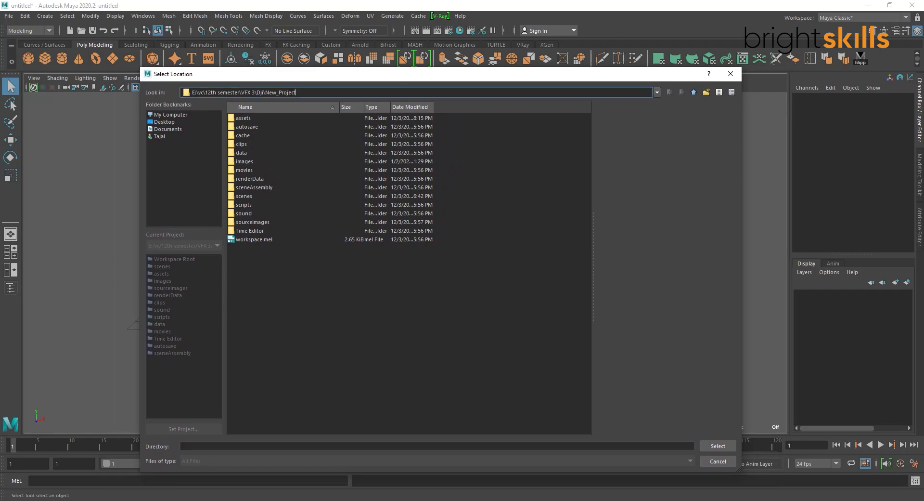
pyautogui.moveTo(291, 92); pyautogui.dragTo(164, 94)
pyautogui.write('H:\\3D\\Bright skills')
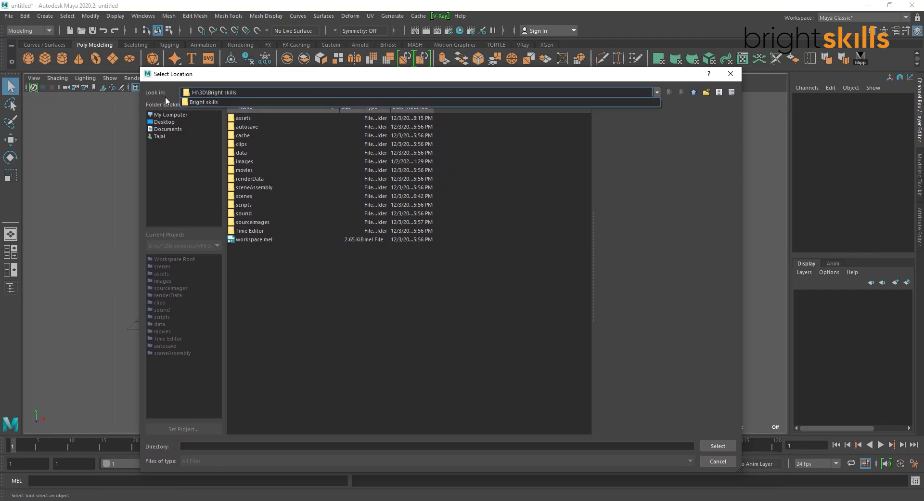
pyautogui.press('Return')
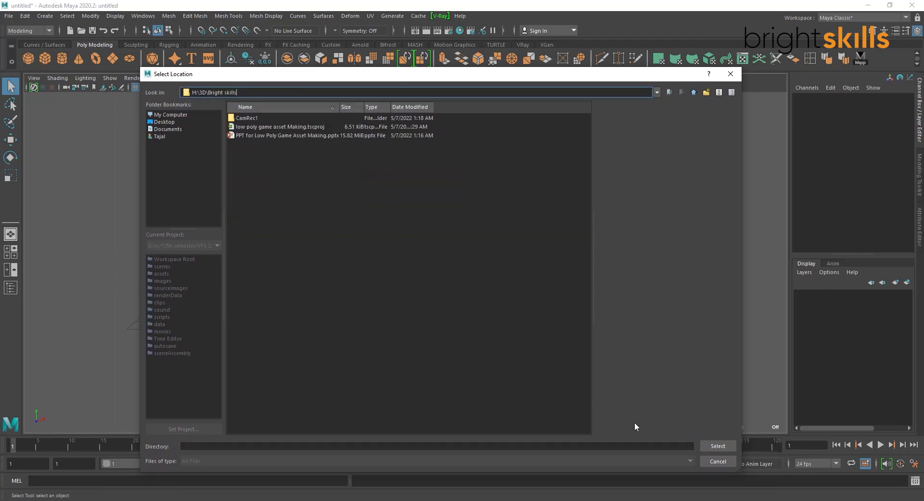
pyautogui.click(716, 446)
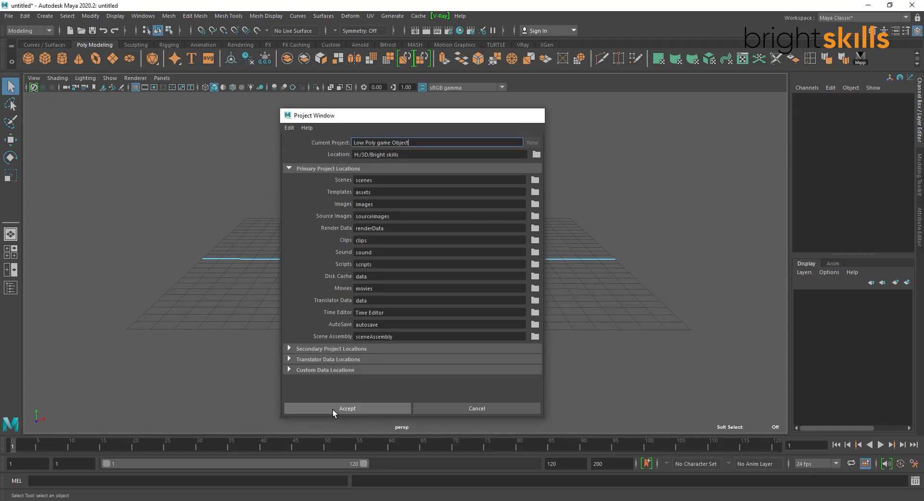
pyautogui.click(333, 409)
# Set the Low Poly game Object folder in H:\3D\Bright skills as the current project
pyautogui.moveTo(364, 288)
pyautogui.keyDown('alt'); pyautogui.mouseDown()
pyautogui.moveTo(336, 288)
pyautogui.moveTo(361, 288)
pyautogui.mouseUp(); pyautogui.keyUp('alt')
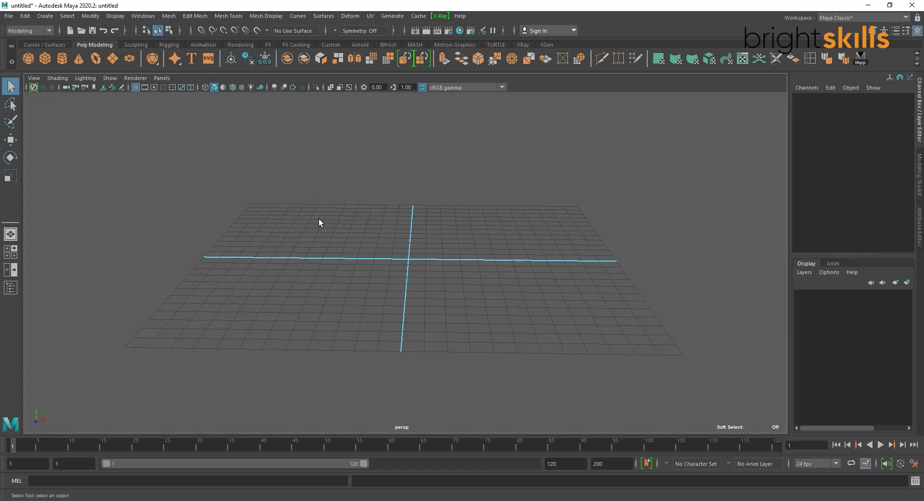
pyautogui.click(9, 17)
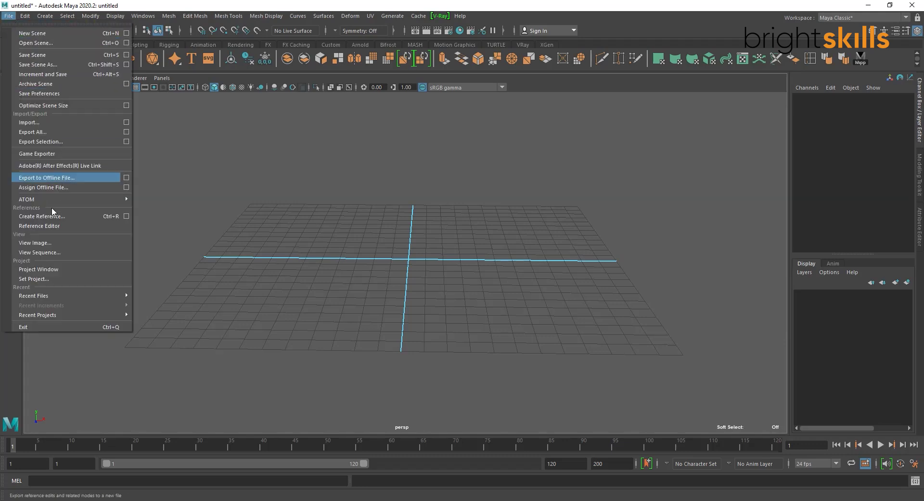
pyautogui.click(46, 279)
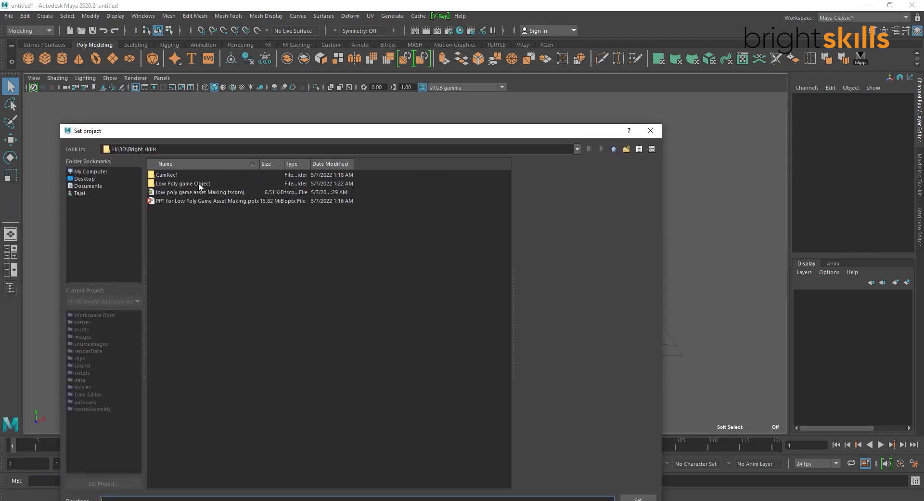
pyautogui.moveTo(226, 134); pyautogui.dragTo(237, 109)
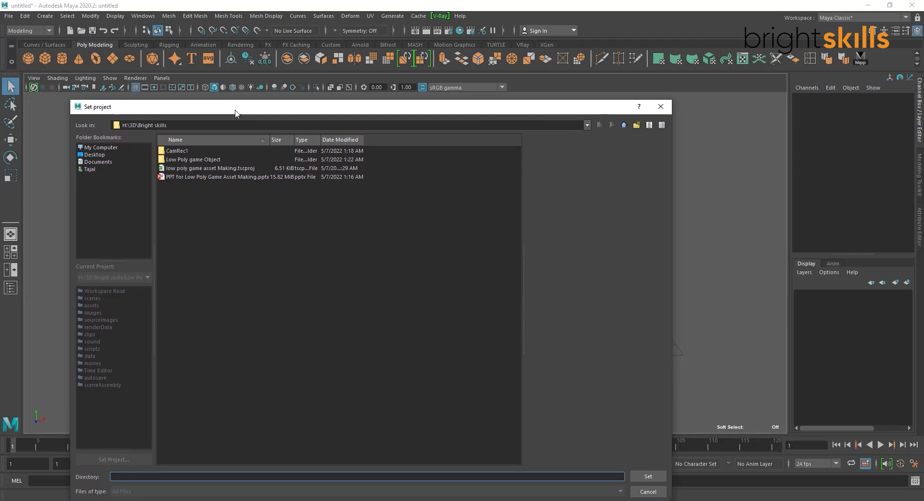
pyautogui.click(217, 160)
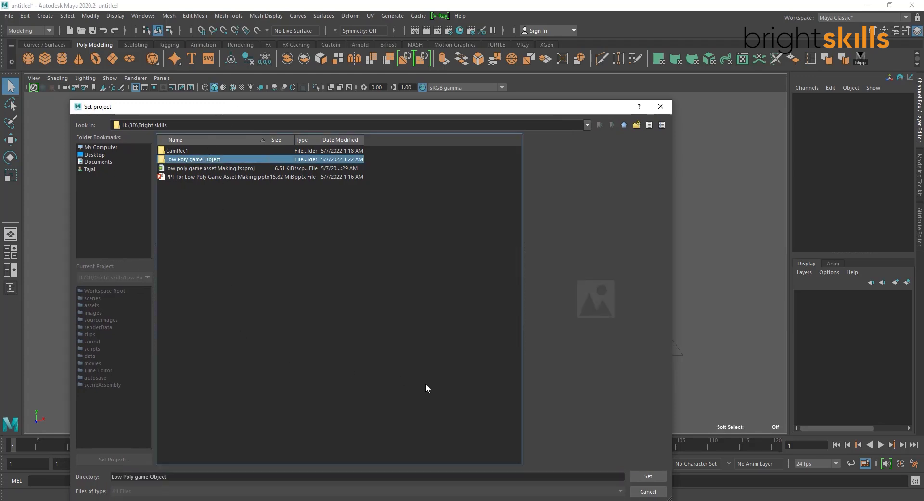
pyautogui.click(659, 477)
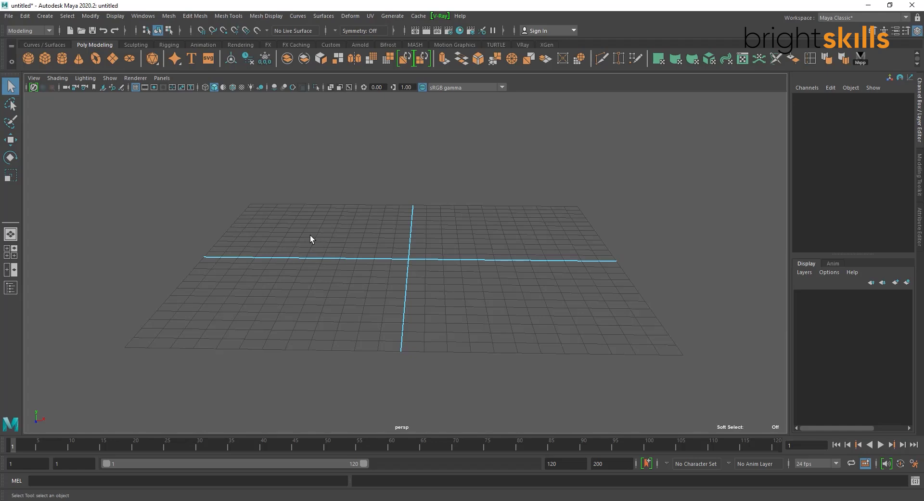
pyautogui.keyDown('alt'); pyautogui.moveTo(310, 235); pyautogui.dragTo(355, 274); pyautogui.keyUp('alt')
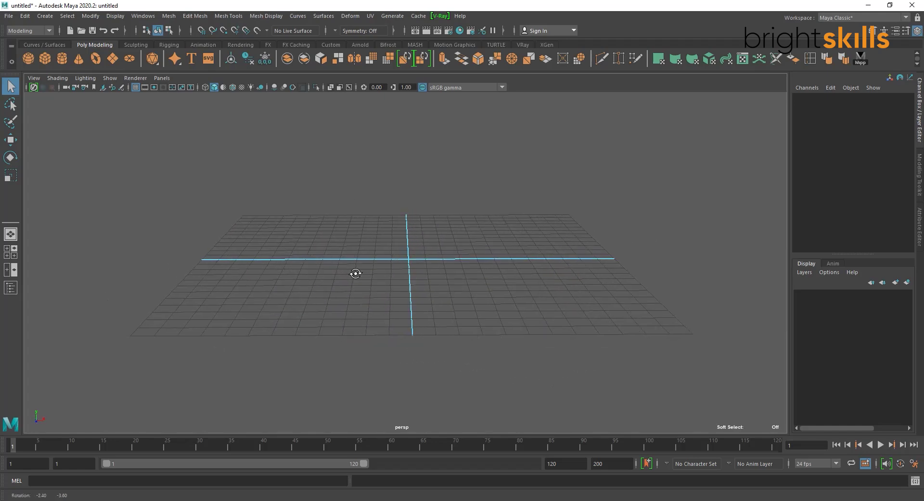